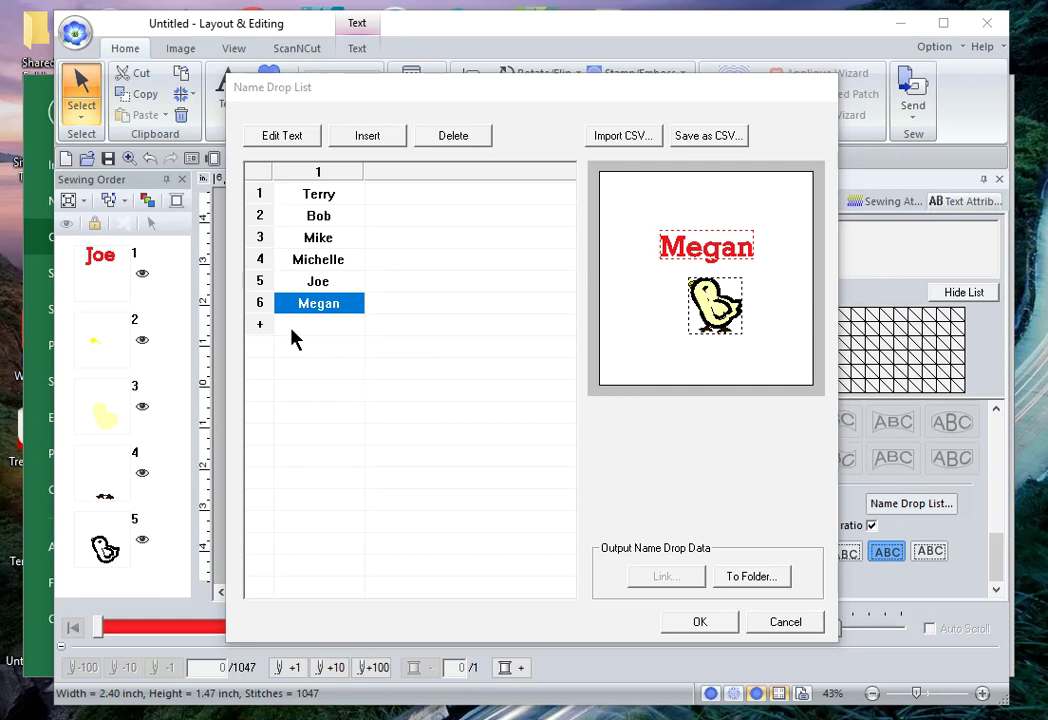
# Step: Cancel the Name Drop List so the added name Megan is discarded
pyautogui.click(790, 624)
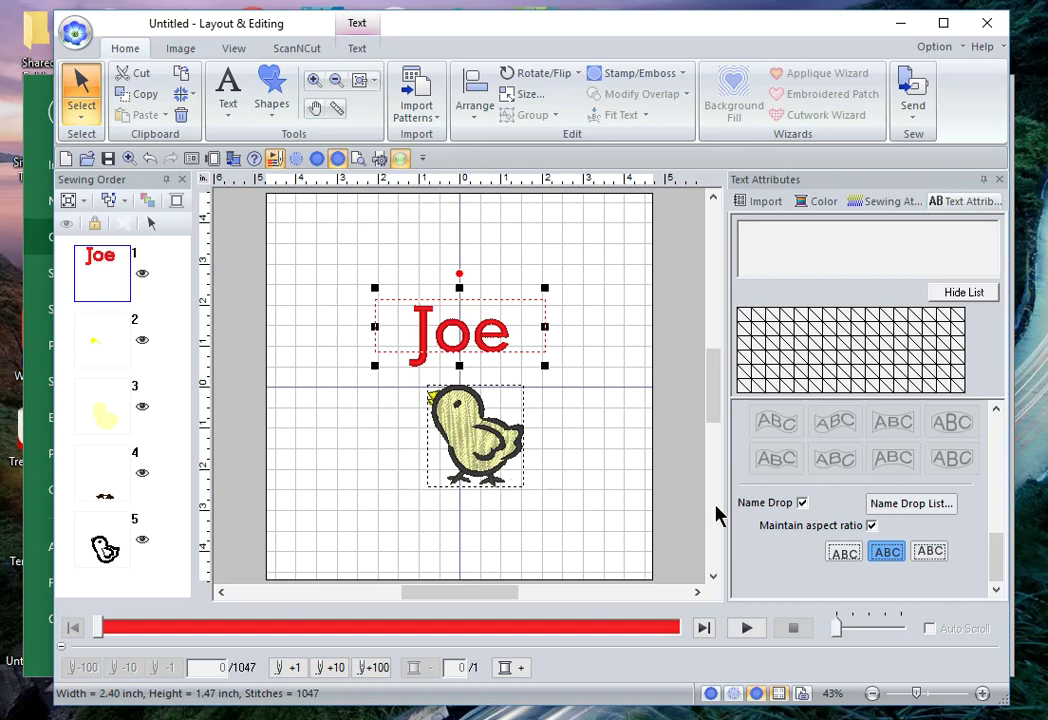
# Step: Add Malcolm as the sixth name in the Name Drop List and begin saving it as CSV
pyautogui.click(880, 504)
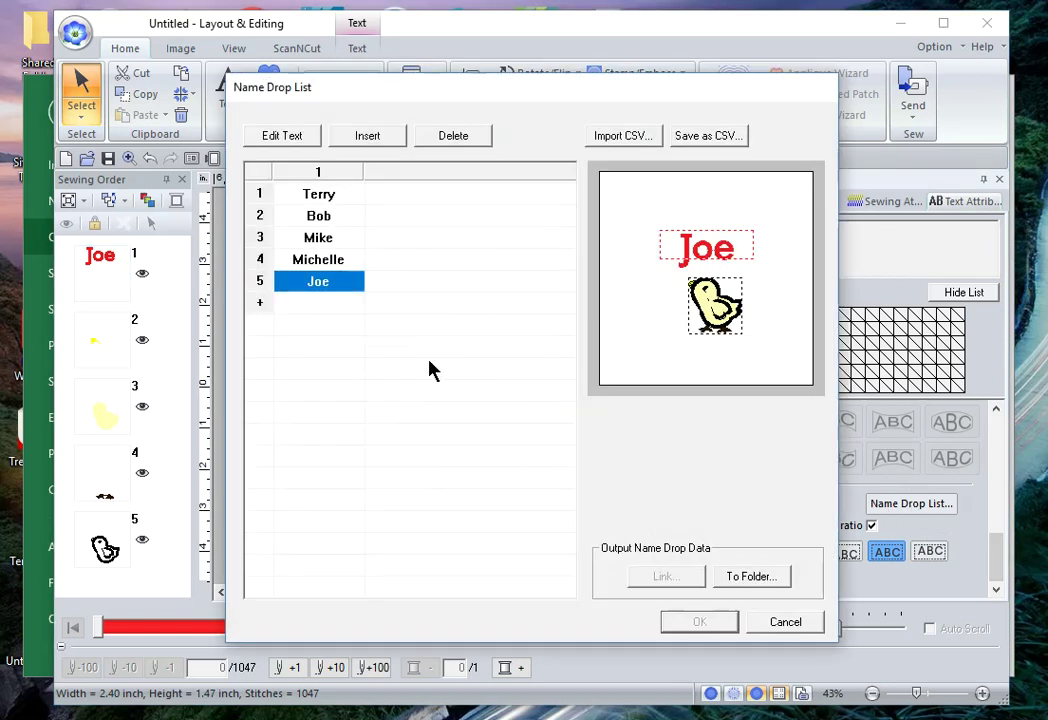
pyautogui.click(258, 304)
pyautogui.click(311, 304)
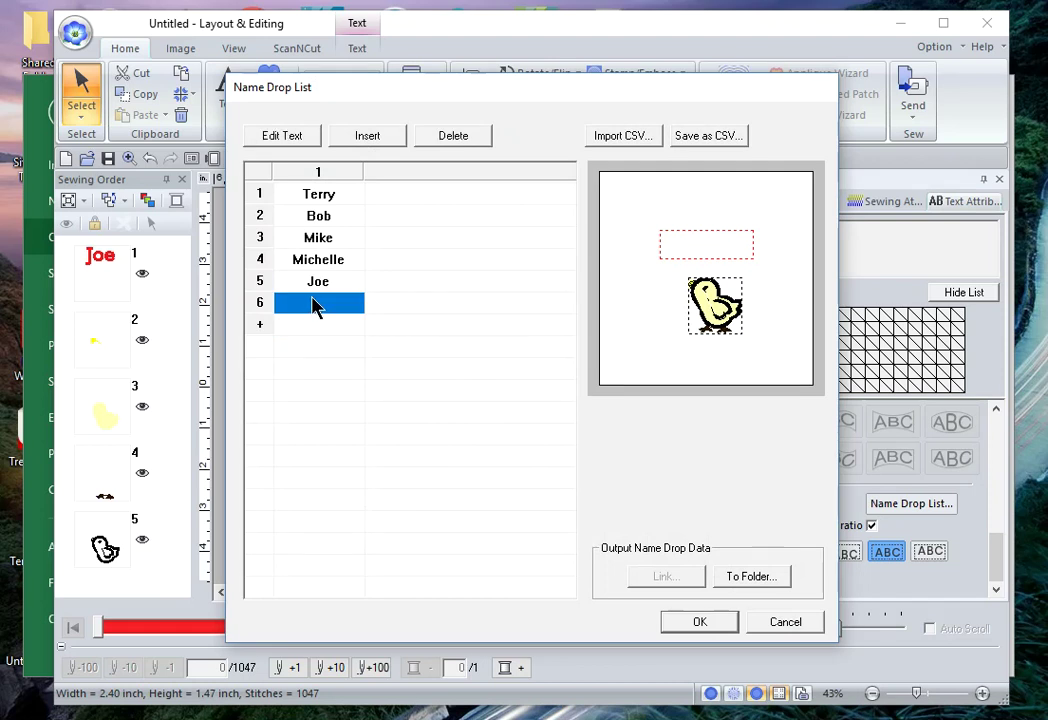
pyautogui.write('Malcol')
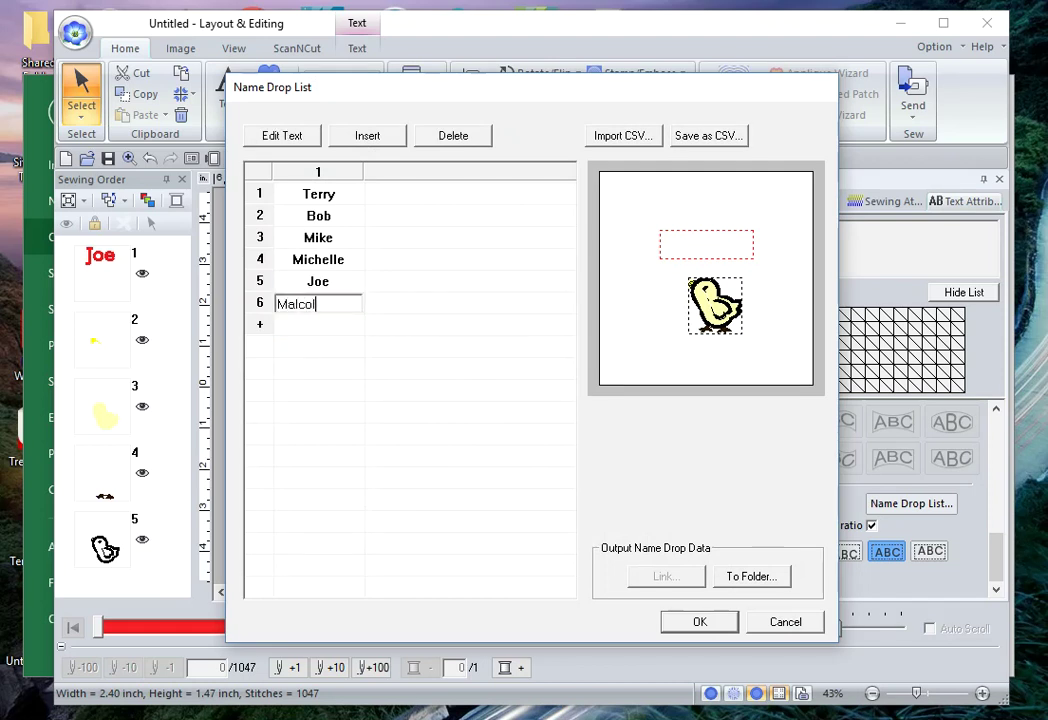
pyautogui.write('m')
pyautogui.press('Return')
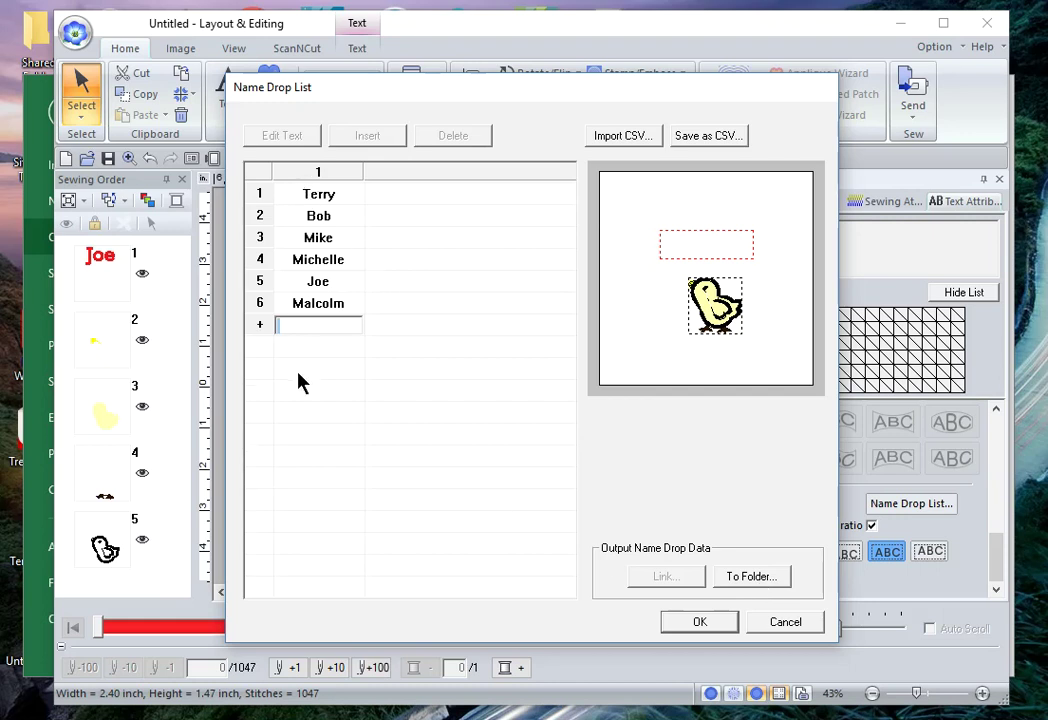
pyautogui.click(703, 141)
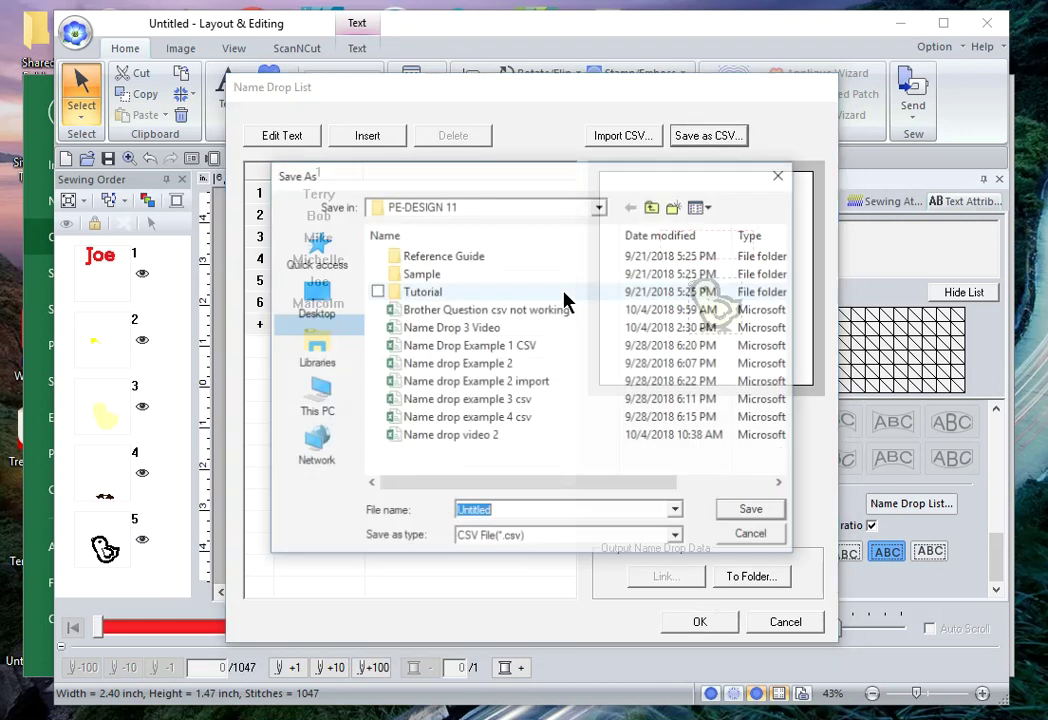
# Step: Save the six-name list over the existing Name Drop 3 Video CSV file, confirming the replacement
pyautogui.click(487, 400)
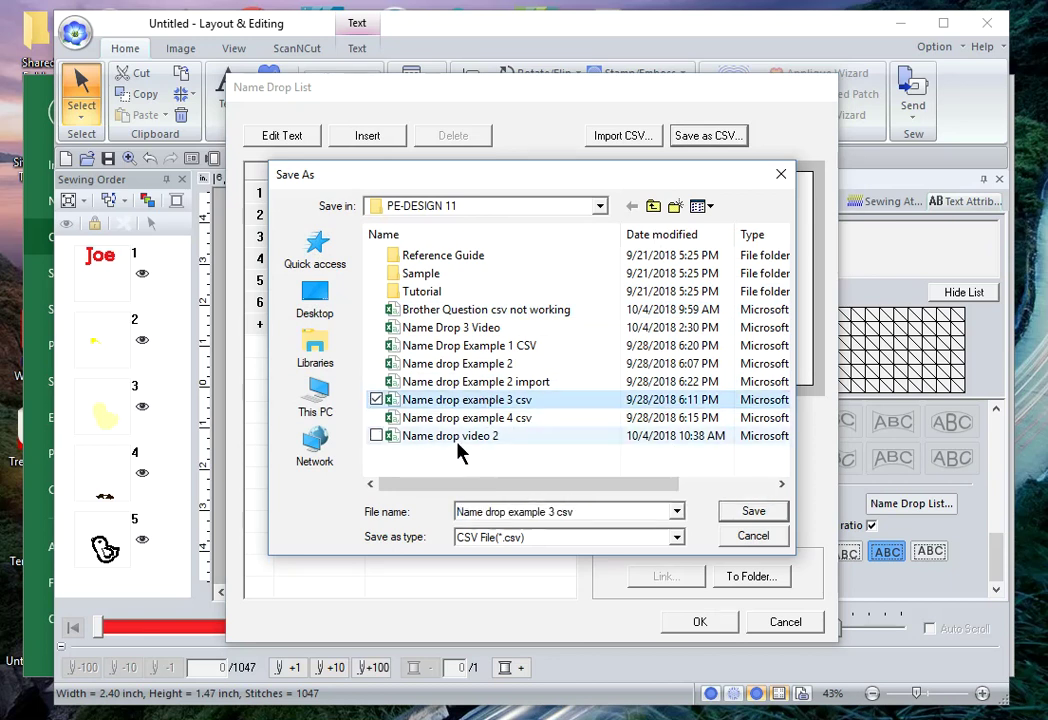
pyautogui.click(448, 328)
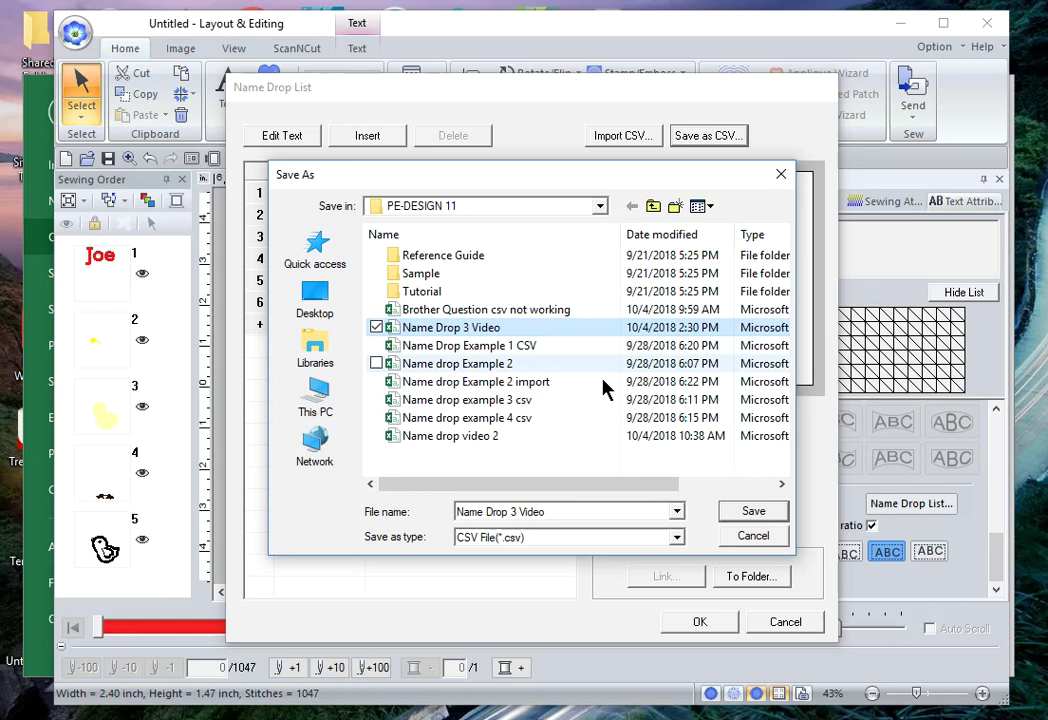
pyautogui.click(754, 513)
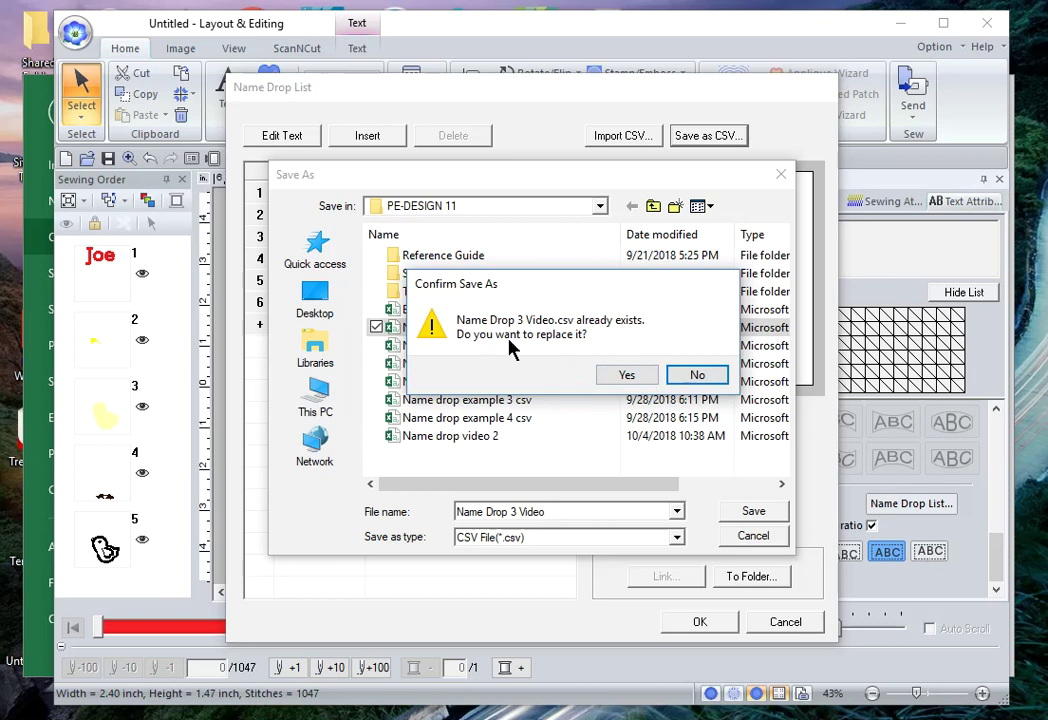
pyautogui.click(627, 376)
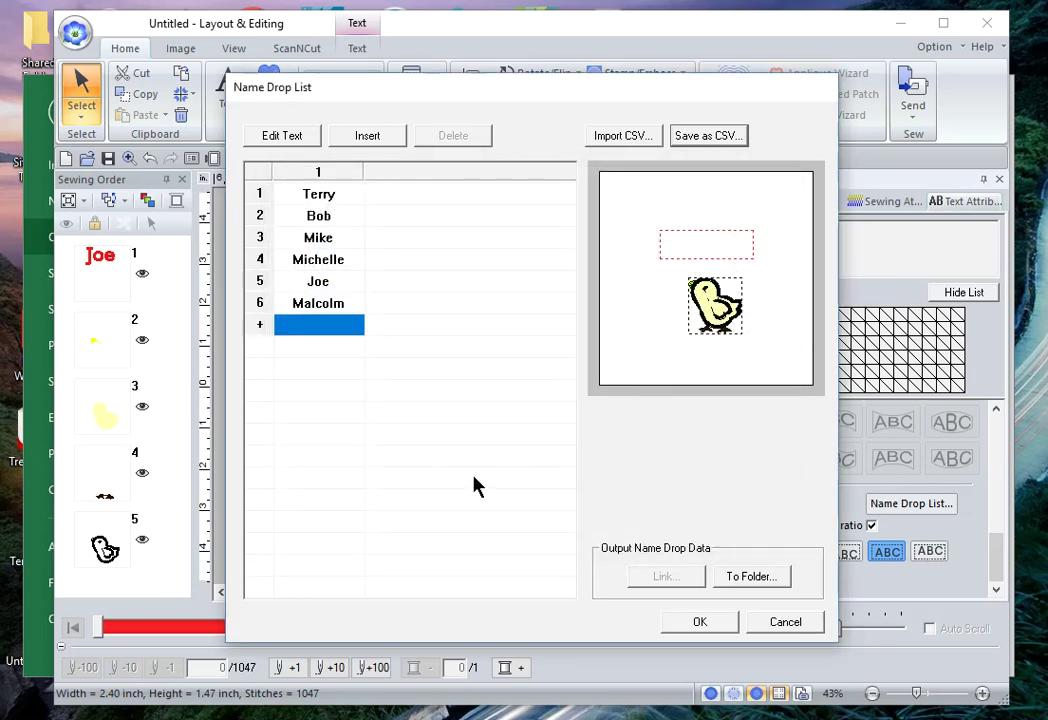
pyautogui.click(40, 476)
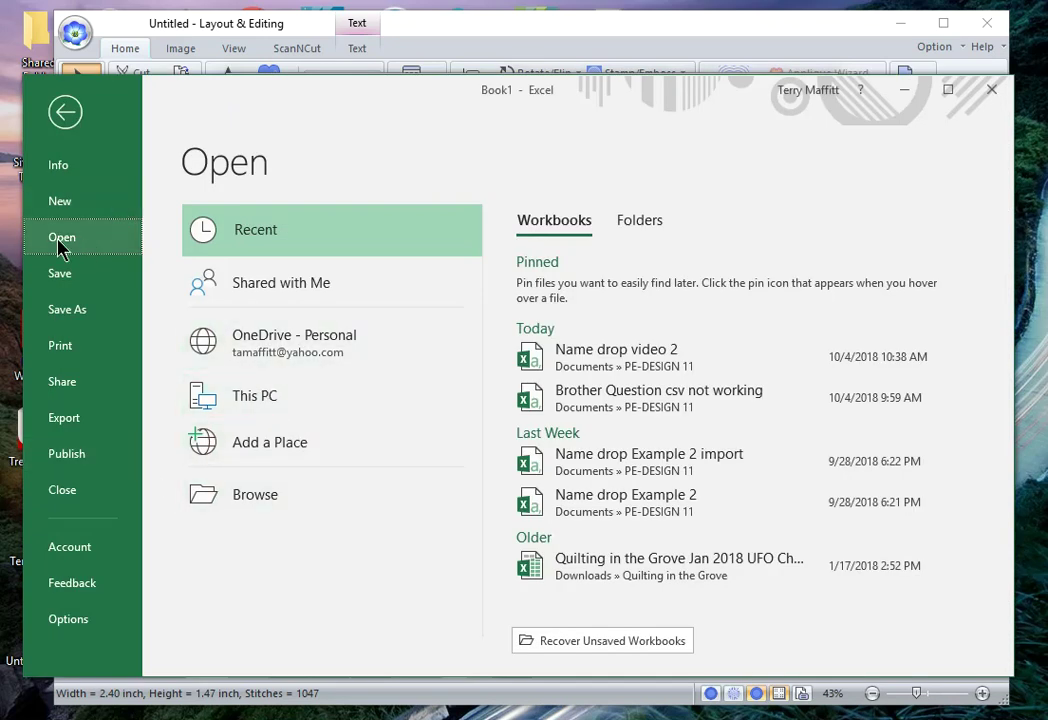
# Step: Open Name Drop 3 Video from the PE-DESIGN 11 folder in Excel
pyautogui.click(258, 497)
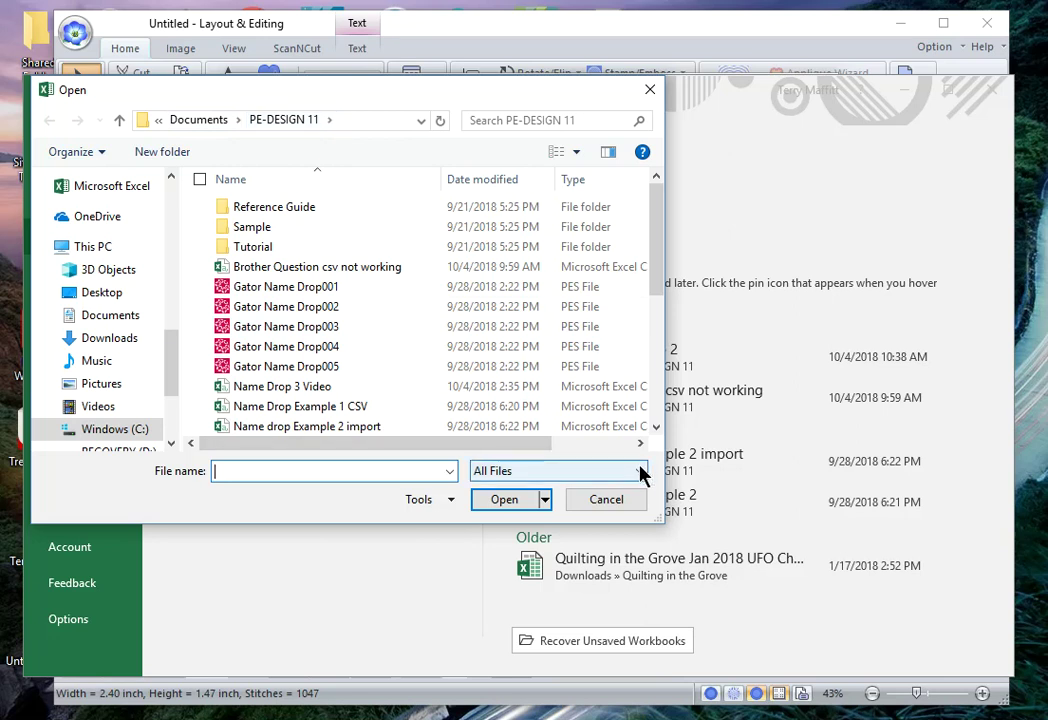
pyautogui.scroll(-2, 277, 366)
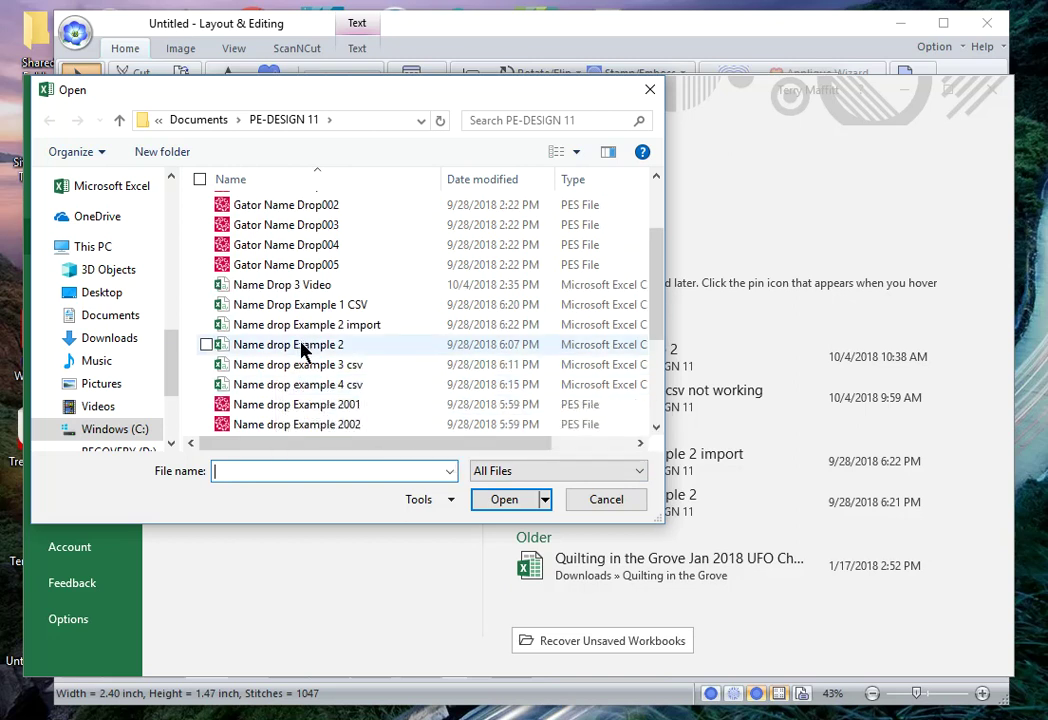
pyautogui.scroll(-1, 303, 350)
pyautogui.scroll(1, 303, 350)
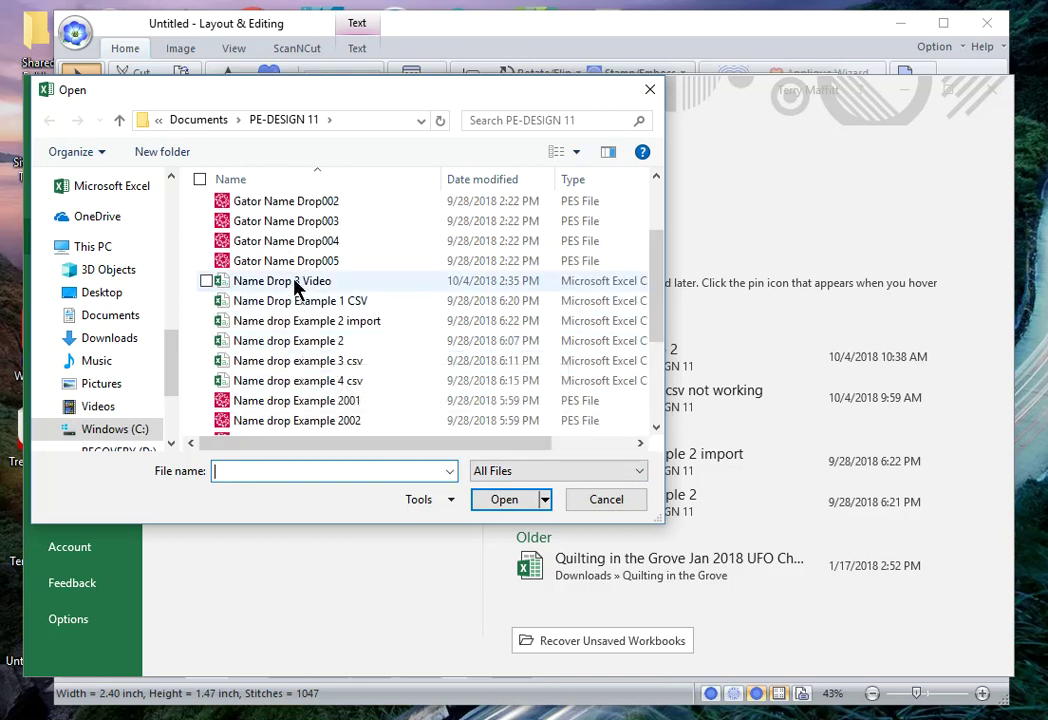
pyautogui.click(296, 283)
pyautogui.click(510, 499)
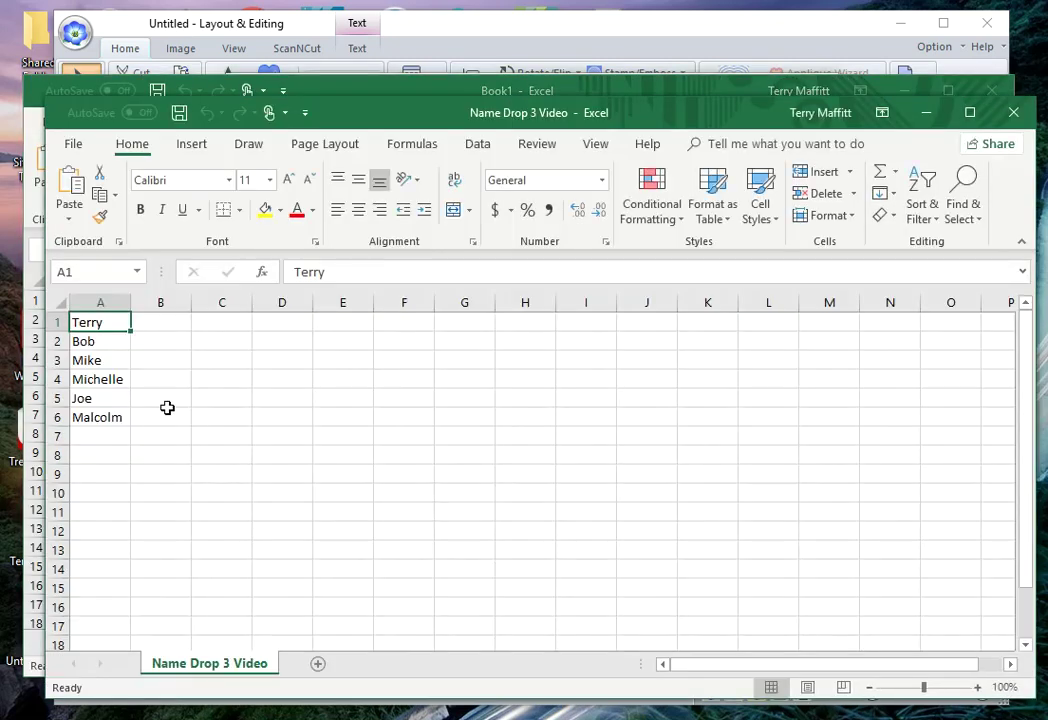
# Step: Enter Joan, James and Alice in cells A7 through A9
pyautogui.click(89, 437)
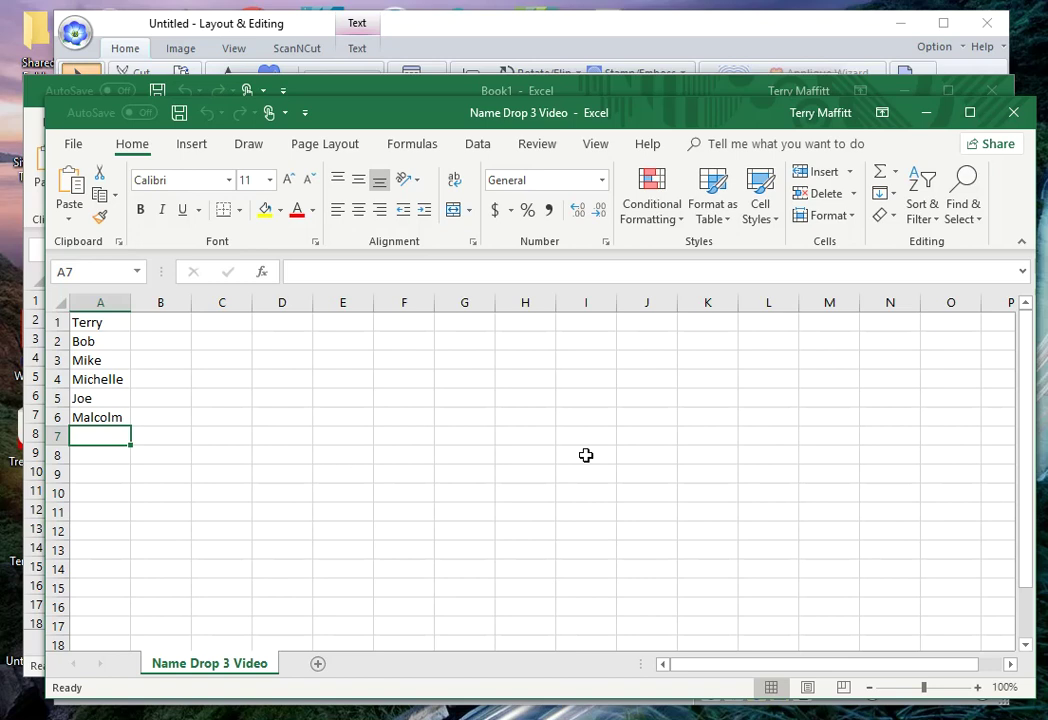
pyautogui.write('Joan')
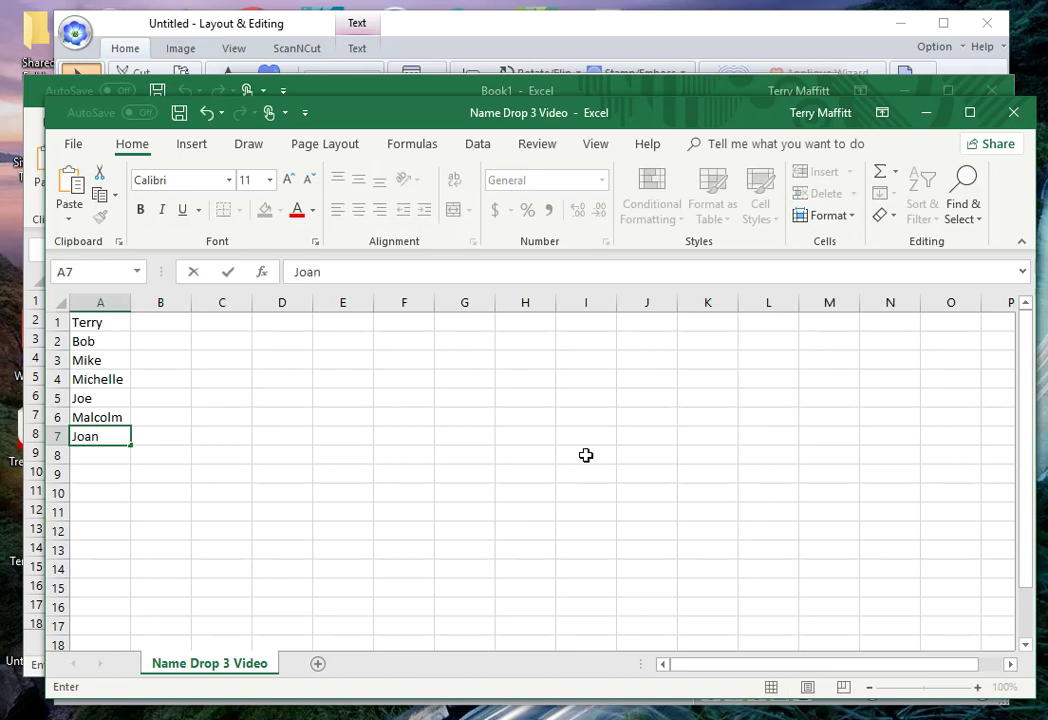
pyautogui.click(76, 457)
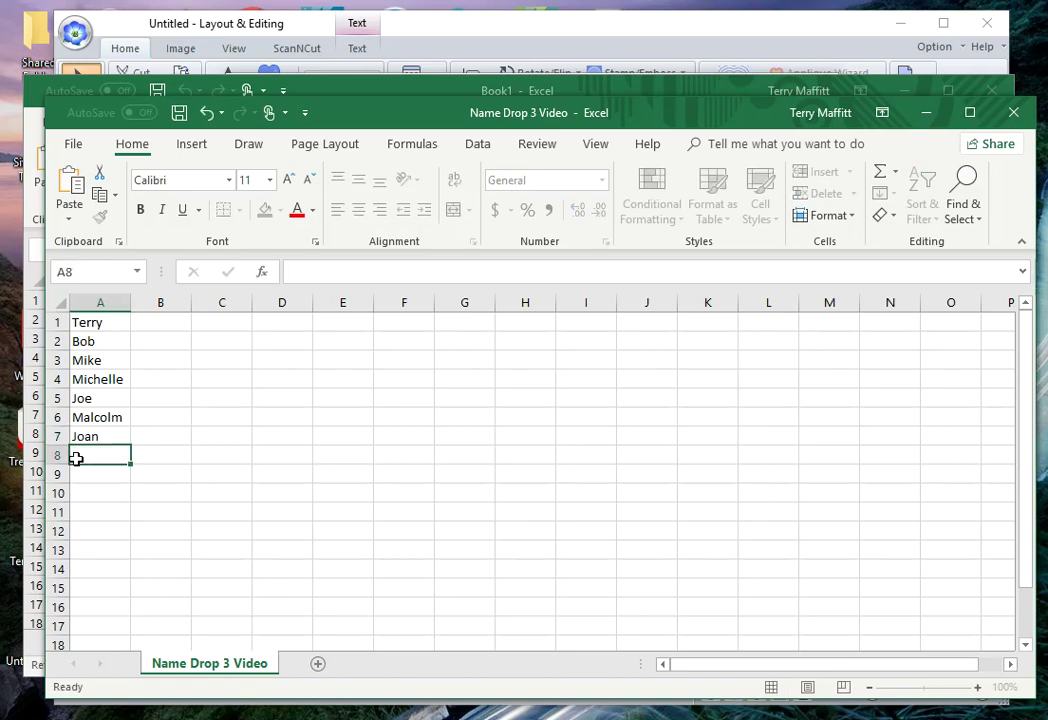
pyautogui.write('James')
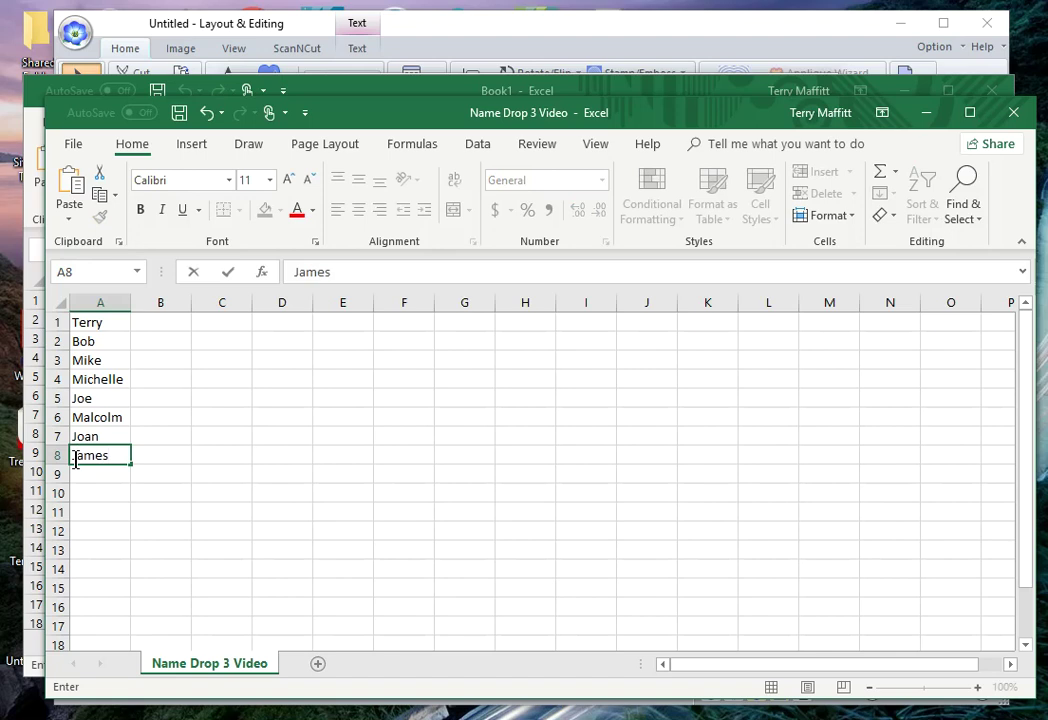
pyautogui.click(117, 475)
pyautogui.write('A')
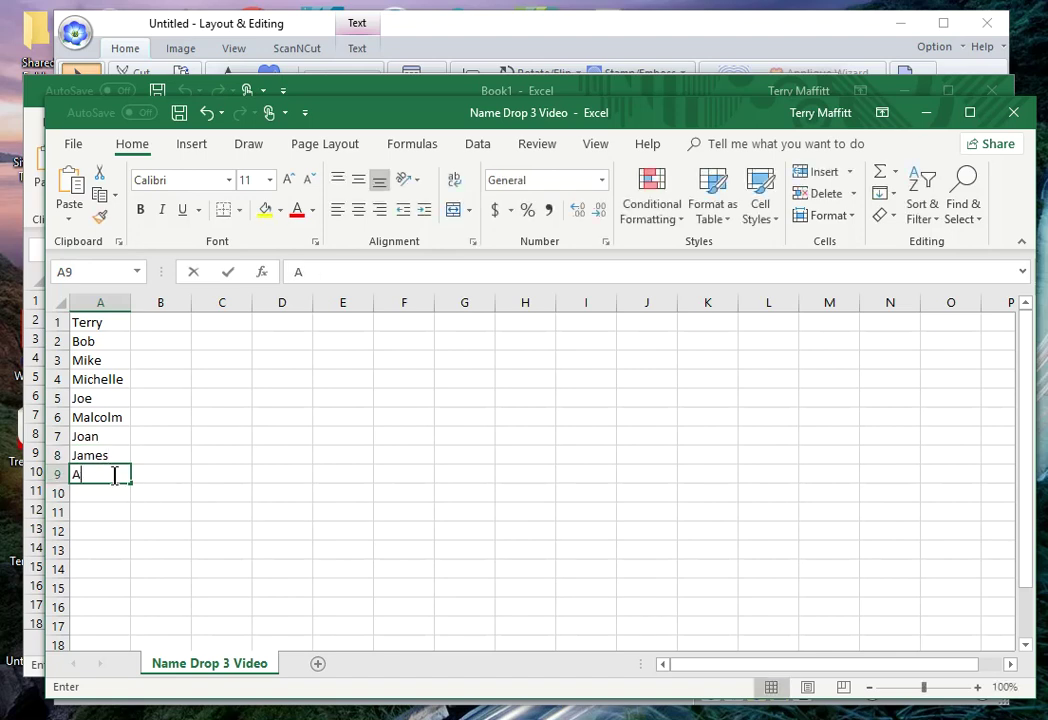
pyautogui.write('lice')
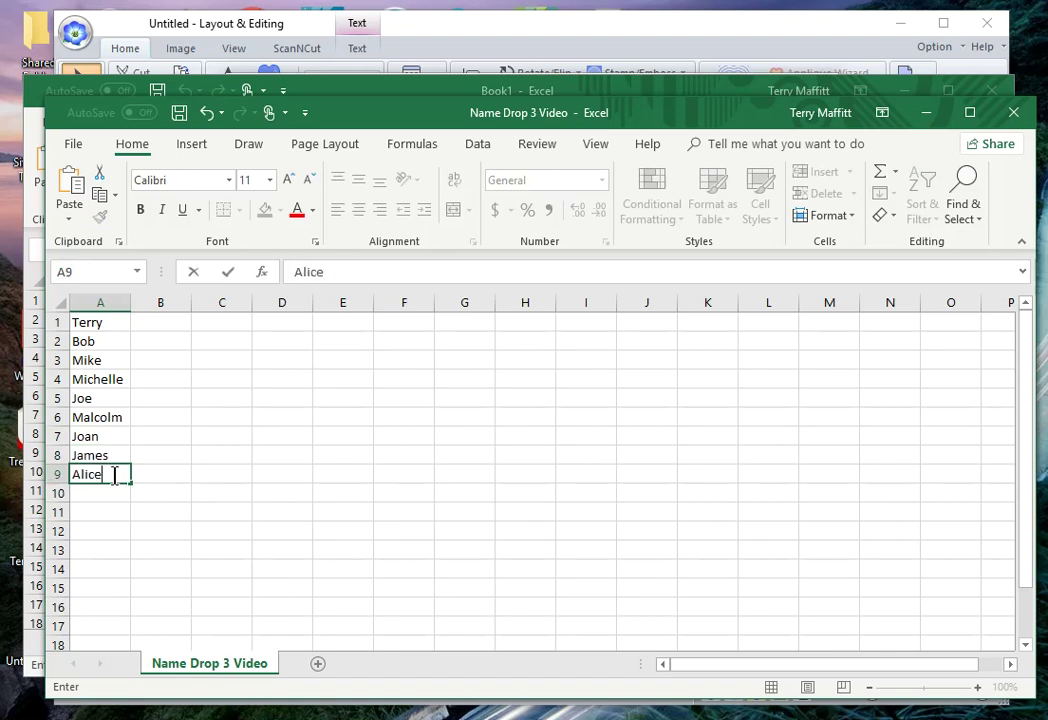
pyautogui.click(265, 587)
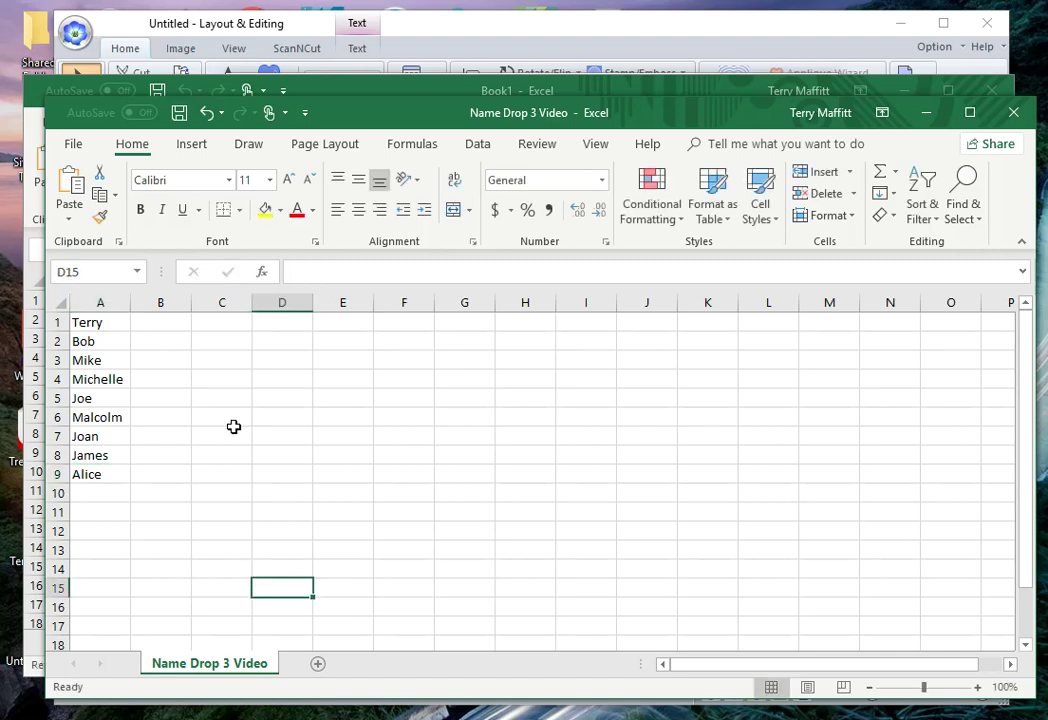
# Step: Save the sheet over Name Drop 3 Video.csv as CSV (Comma delimited), confirming the replacement
pyautogui.click(67, 146)
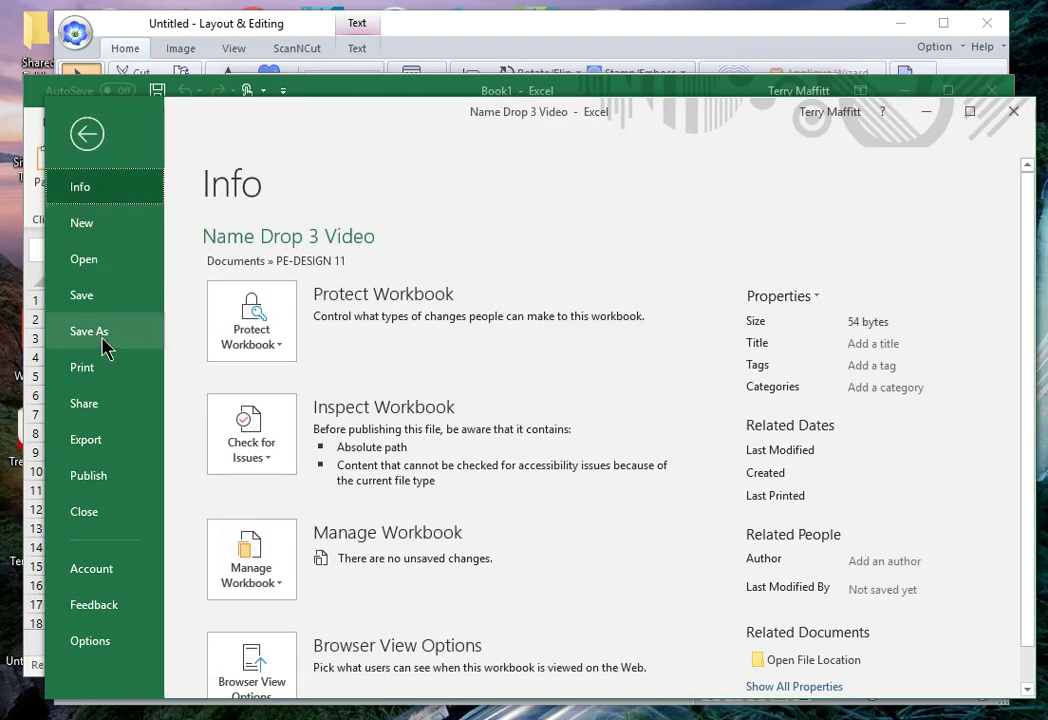
pyautogui.click(105, 343)
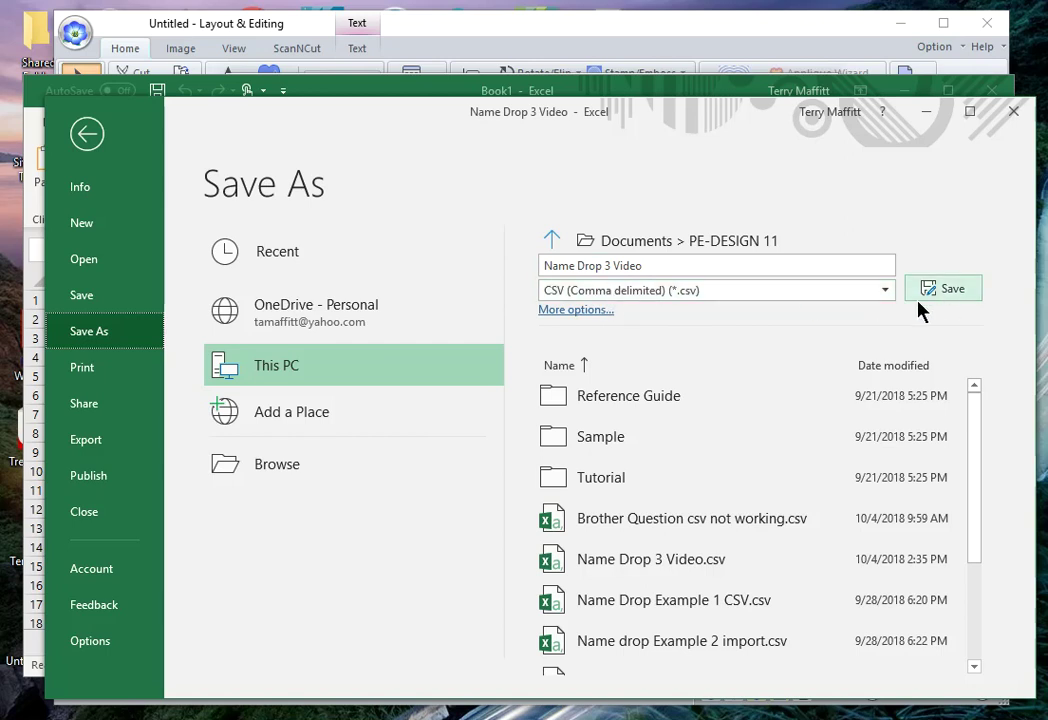
pyautogui.click(951, 290)
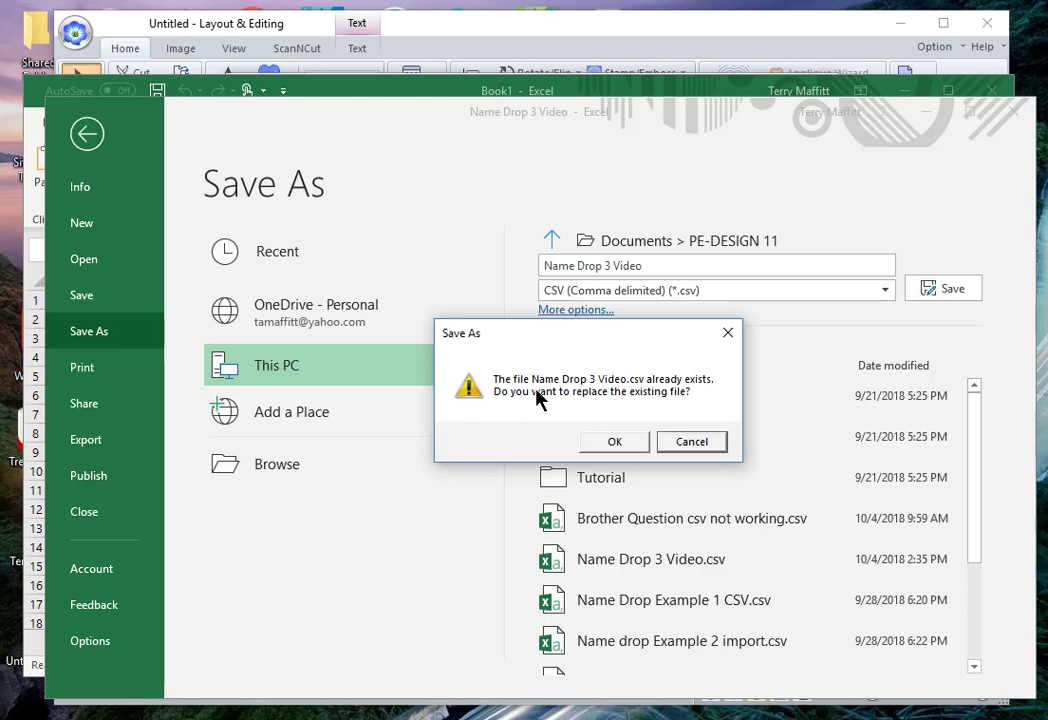
pyautogui.click(613, 443)
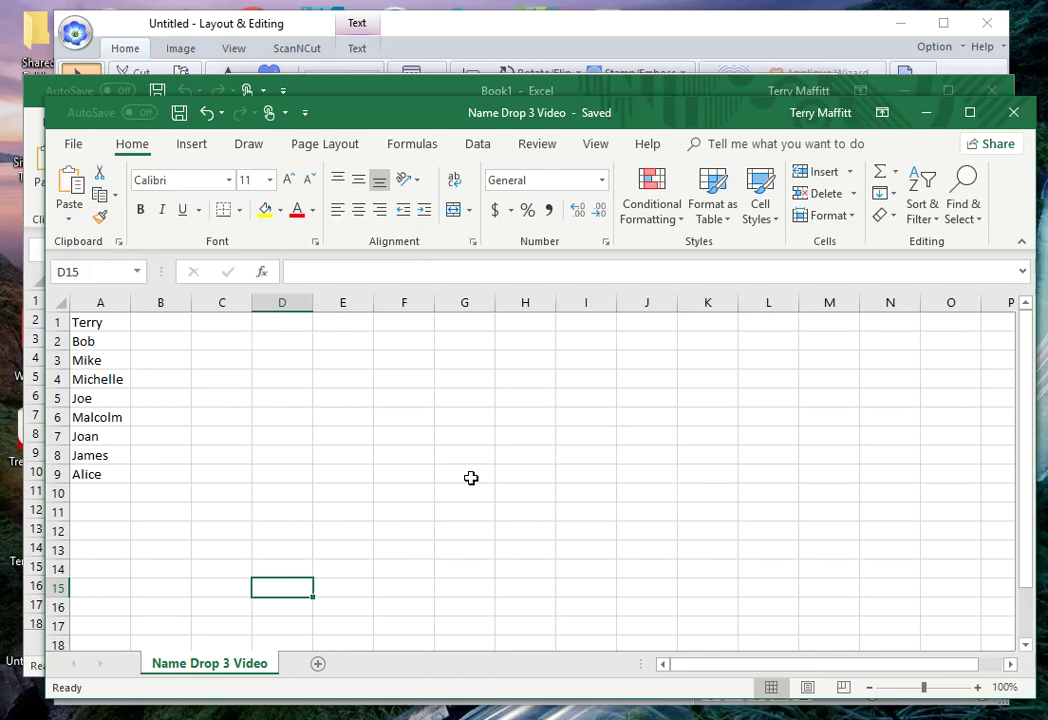
pyautogui.press('super+Tab')
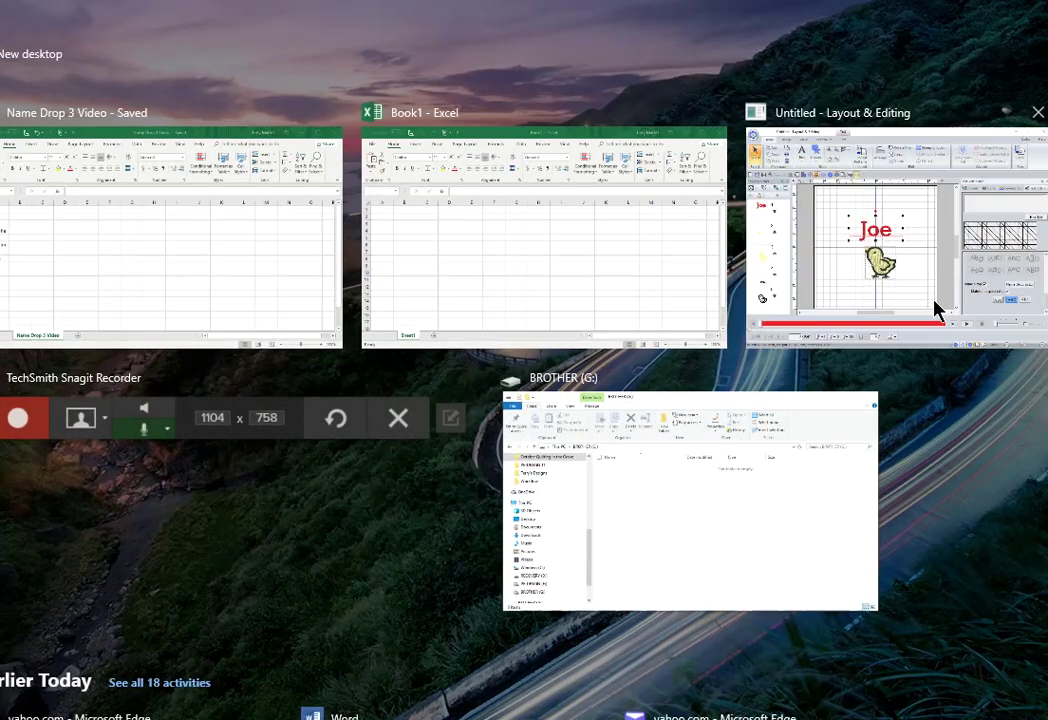
# Step: Reopen the Name Drop List and try importing Name Drop 3 Video, dismissing the sharing-violation error
pyautogui.click(936, 308)
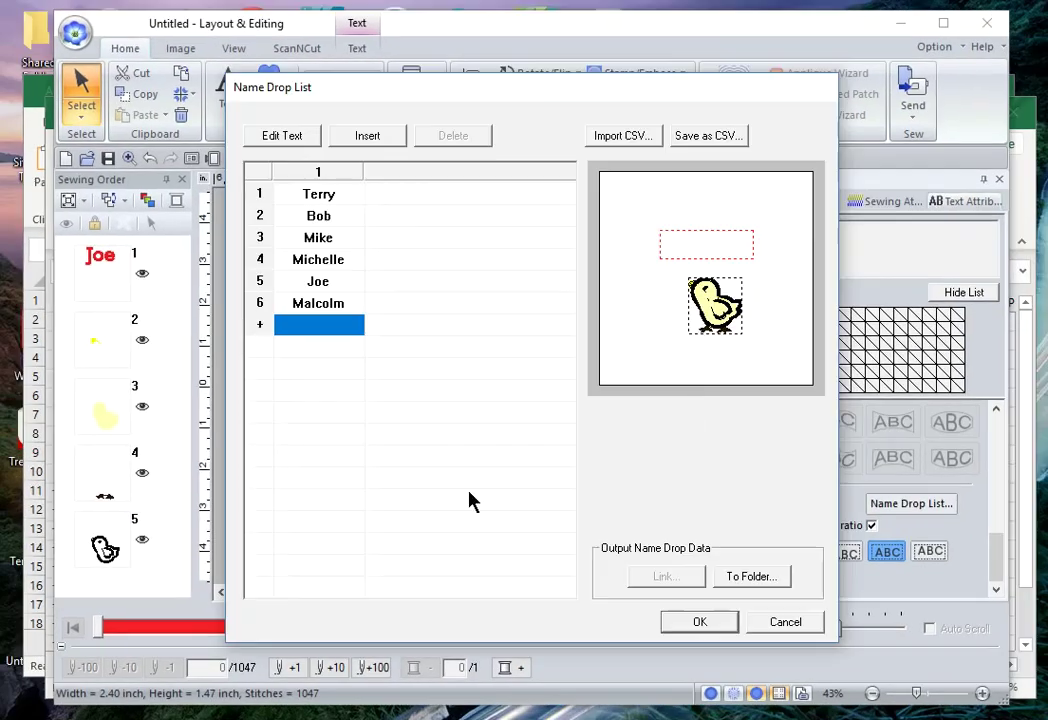
pyautogui.click(790, 624)
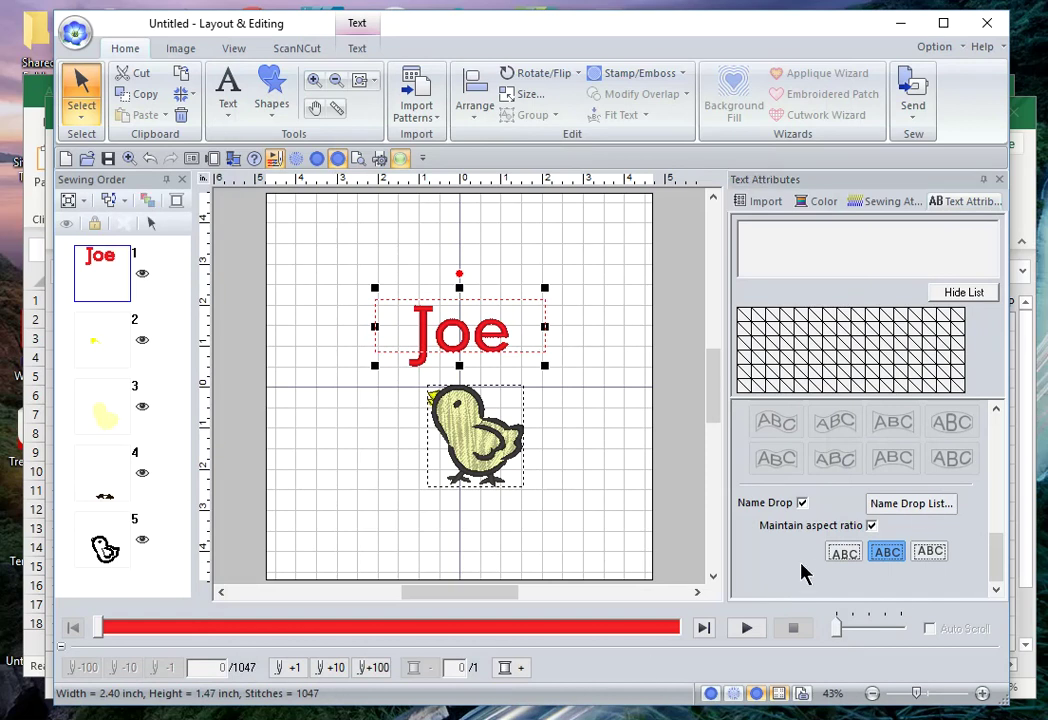
pyautogui.click(872, 503)
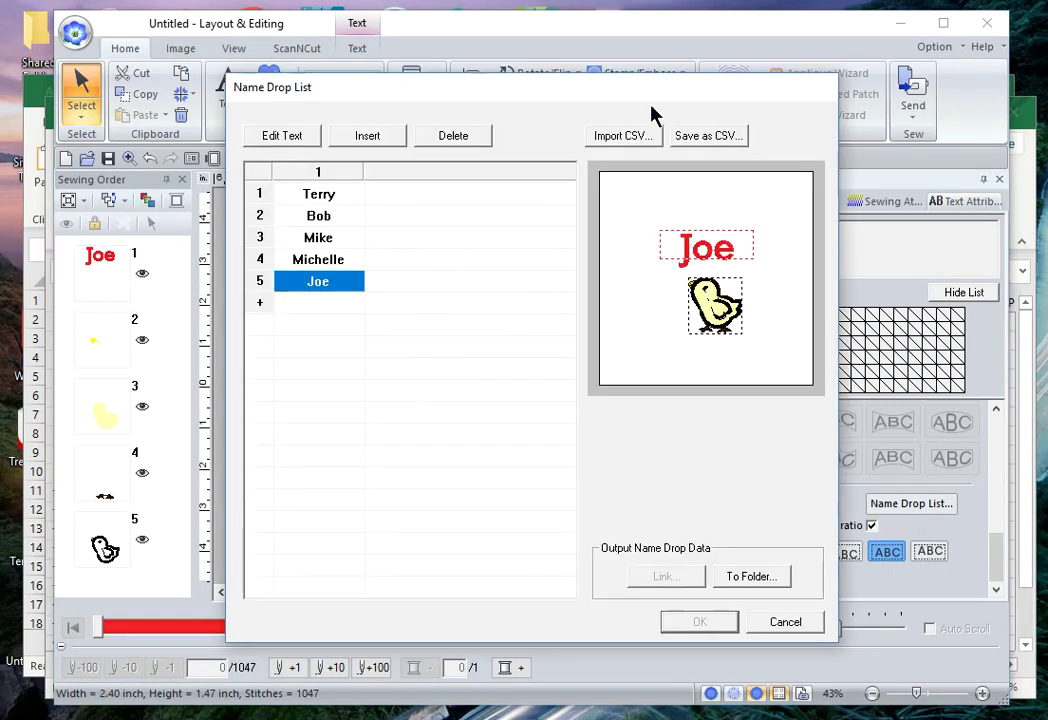
pyautogui.click(624, 142)
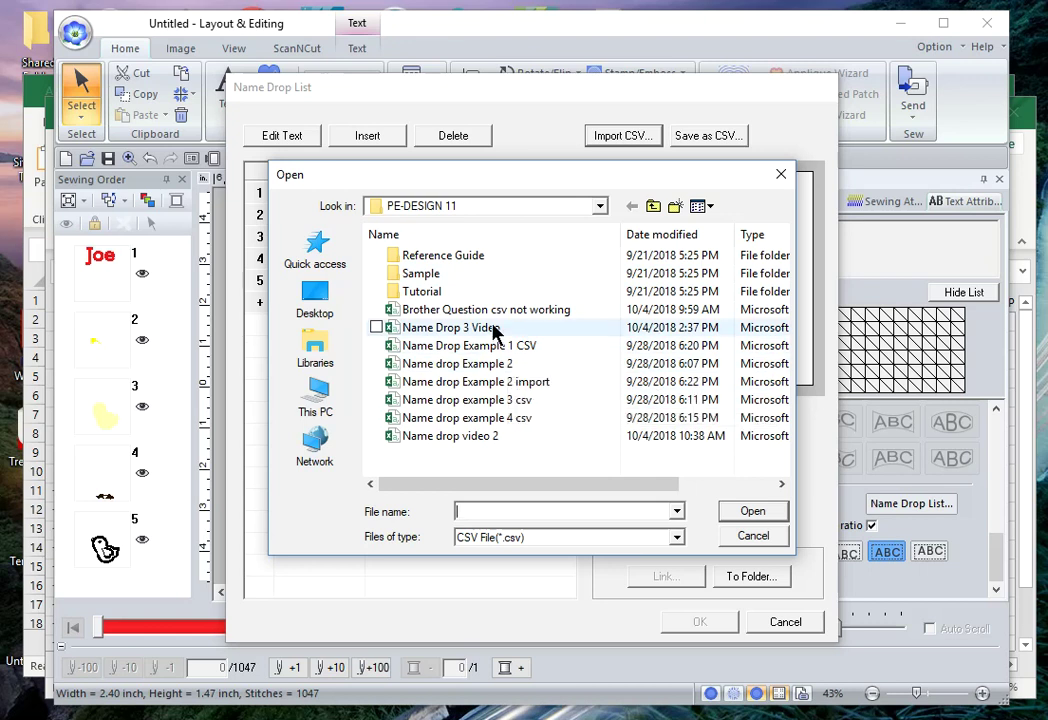
pyautogui.click(495, 329)
pyautogui.click(748, 513)
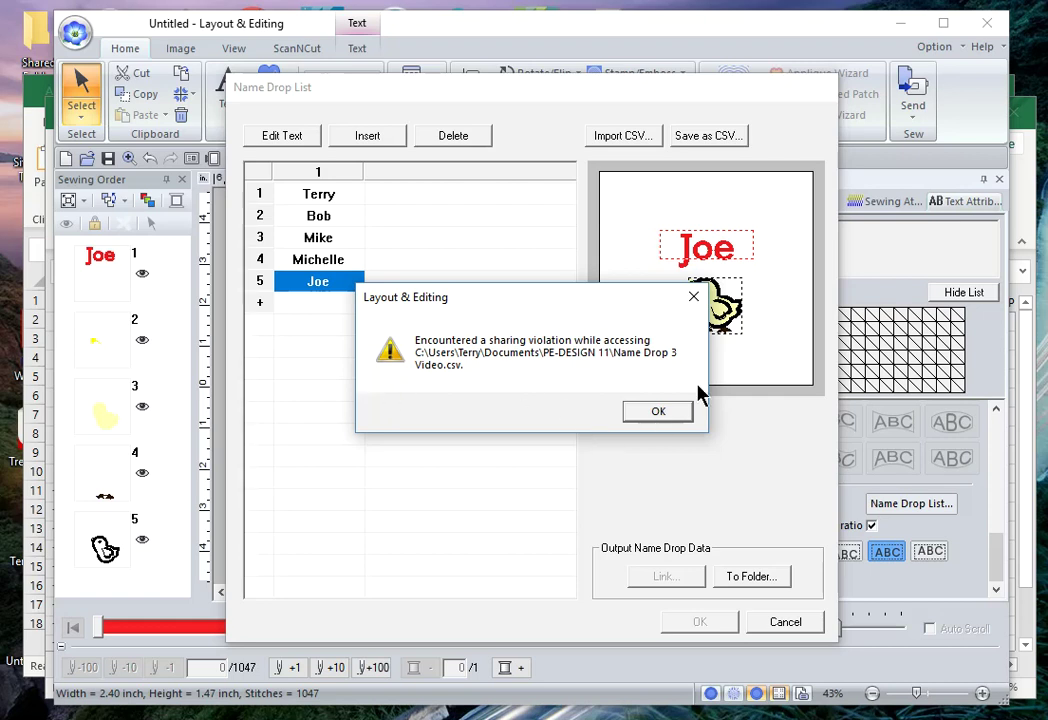
pyautogui.click(662, 414)
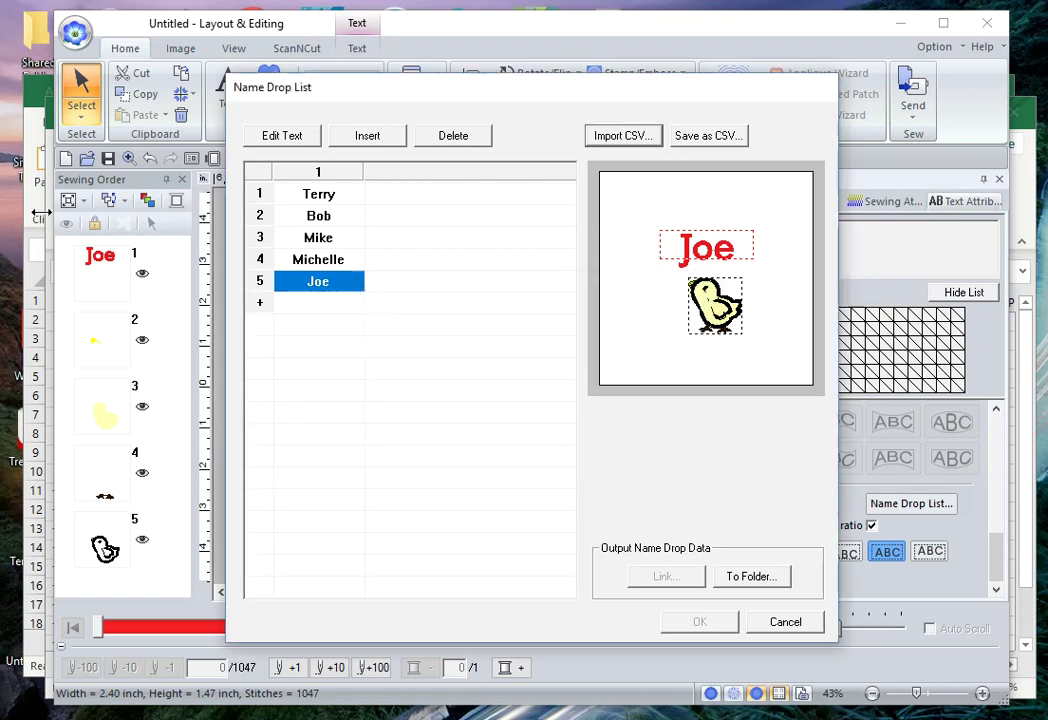
# Step: Close the Book1 and Name Drop 3 Video workbooks in Excel
pyautogui.click(35, 227)
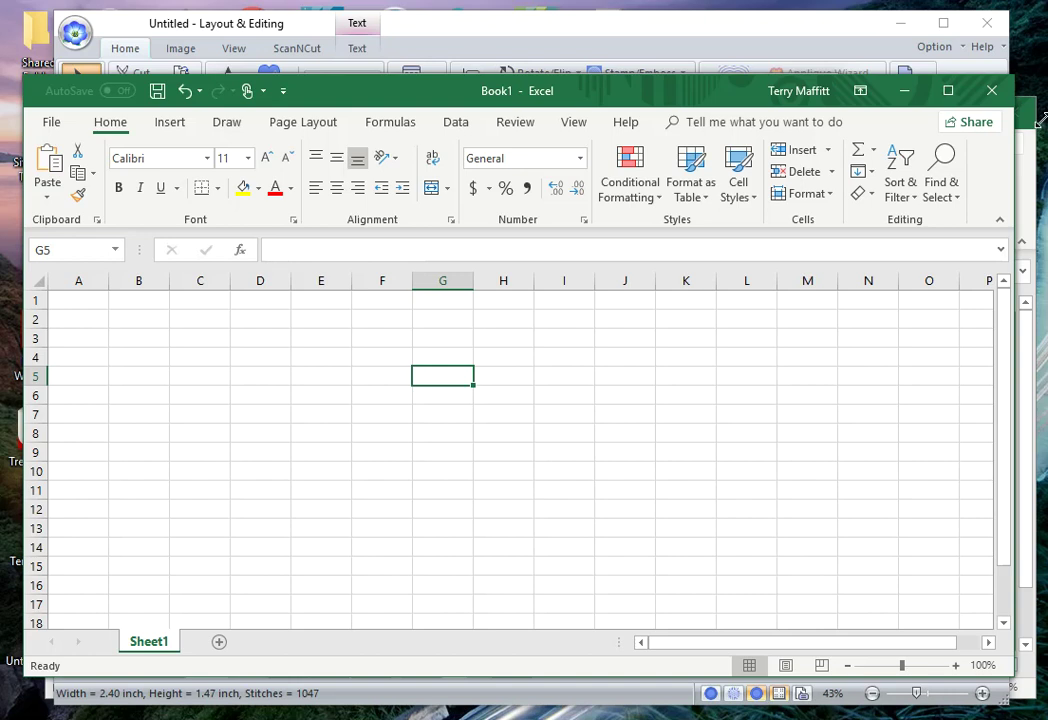
pyautogui.click(980, 91)
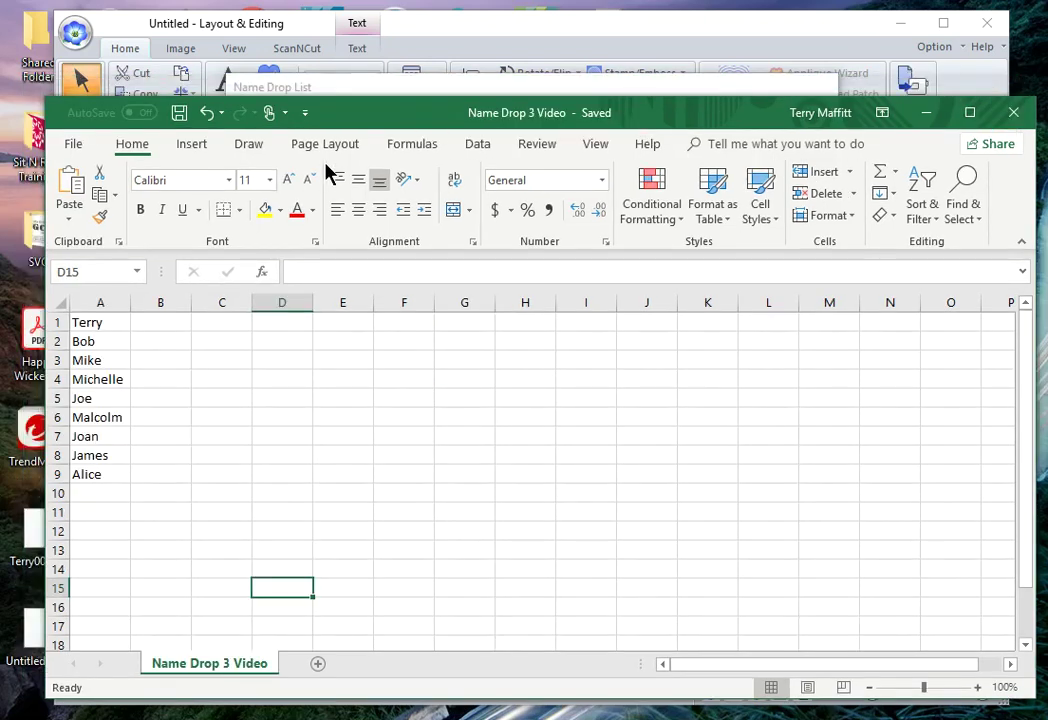
pyautogui.click(1015, 111)
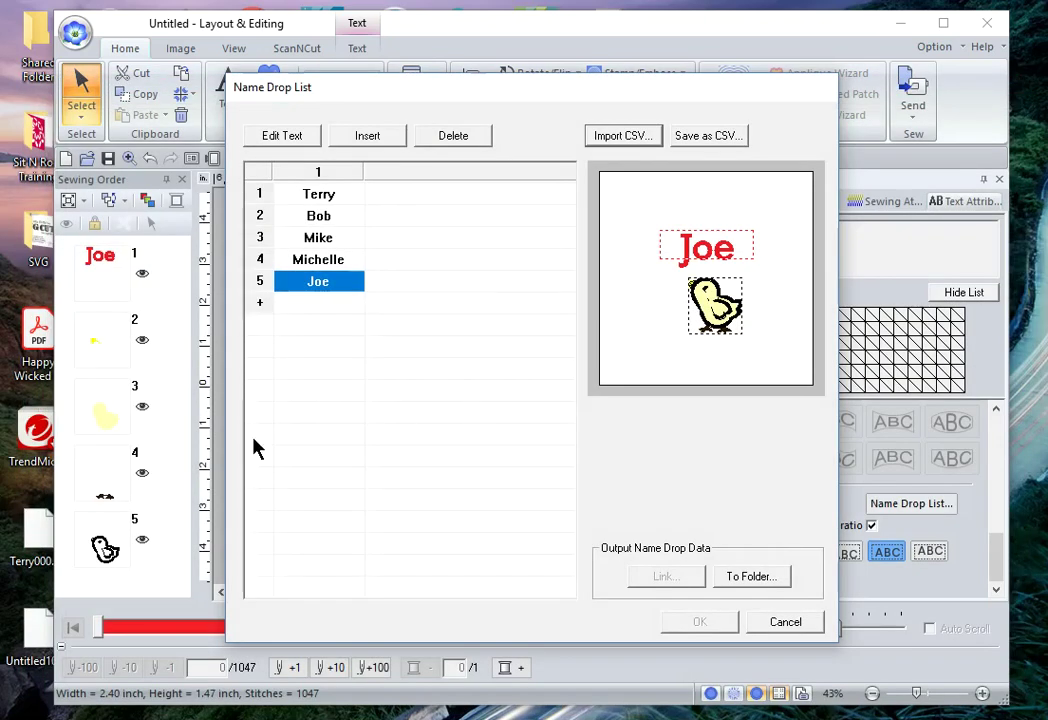
# Step: Import the nine names from Name Drop 3 Video and apply Malcolm as the name
pyautogui.click(634, 136)
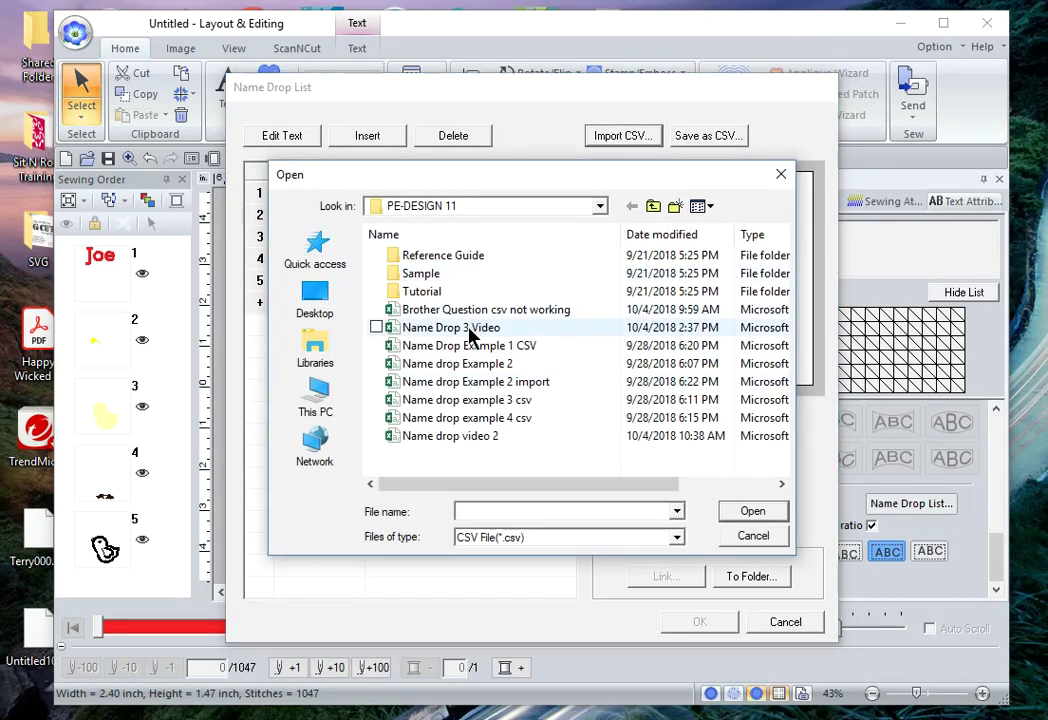
pyautogui.click(377, 327)
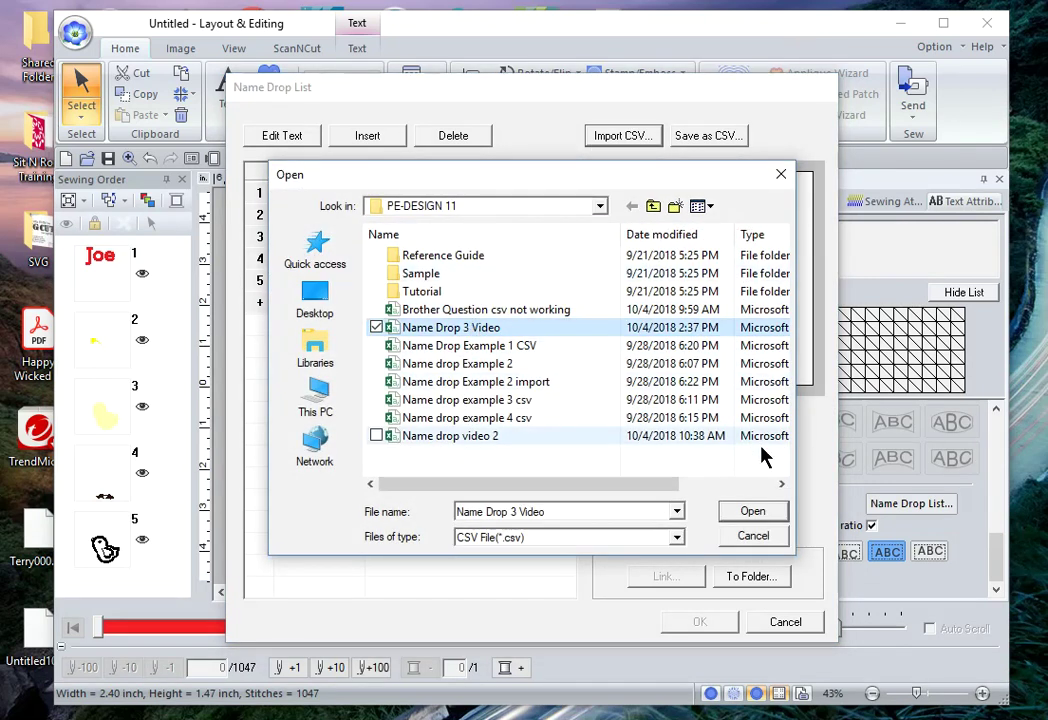
pyautogui.click(778, 516)
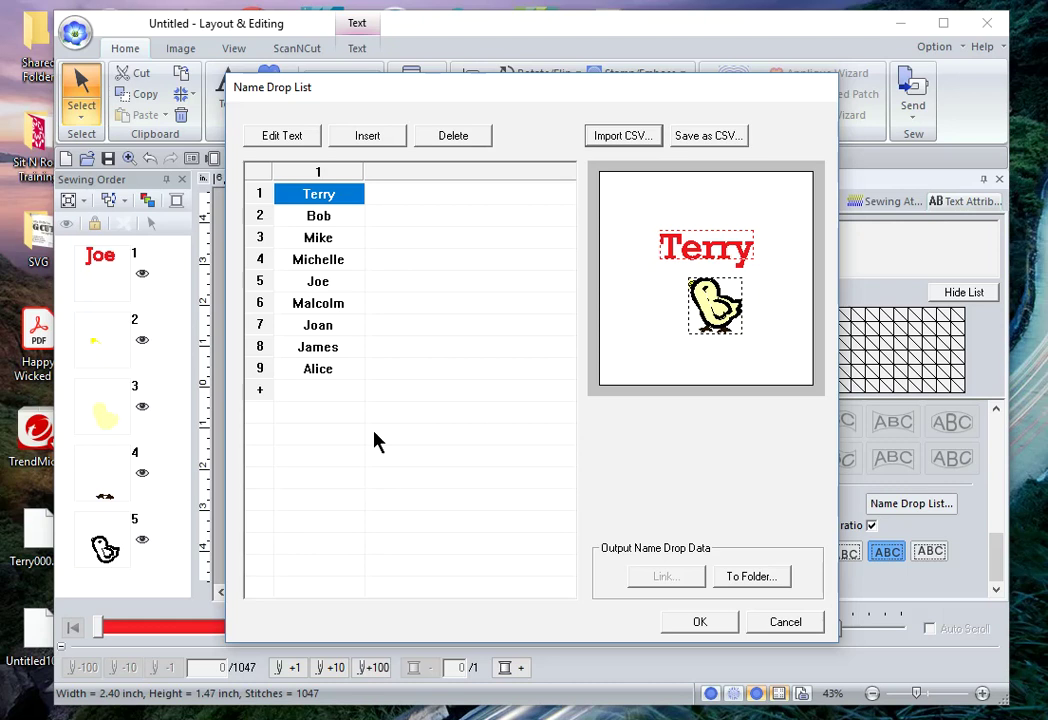
pyautogui.click(307, 303)
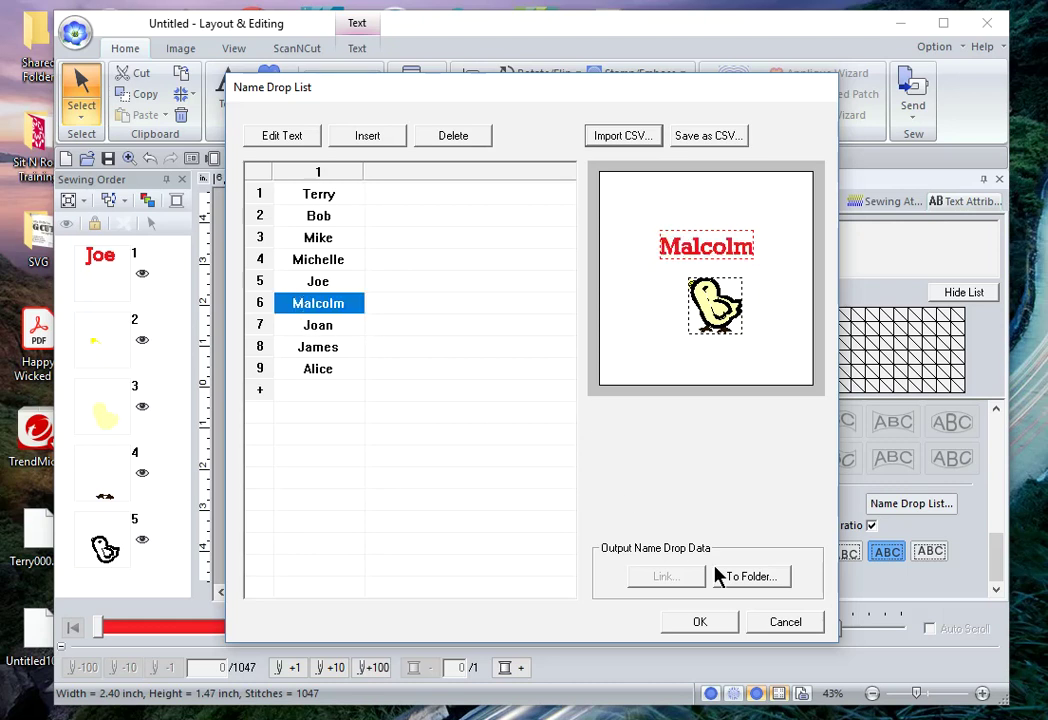
pyautogui.click(698, 622)
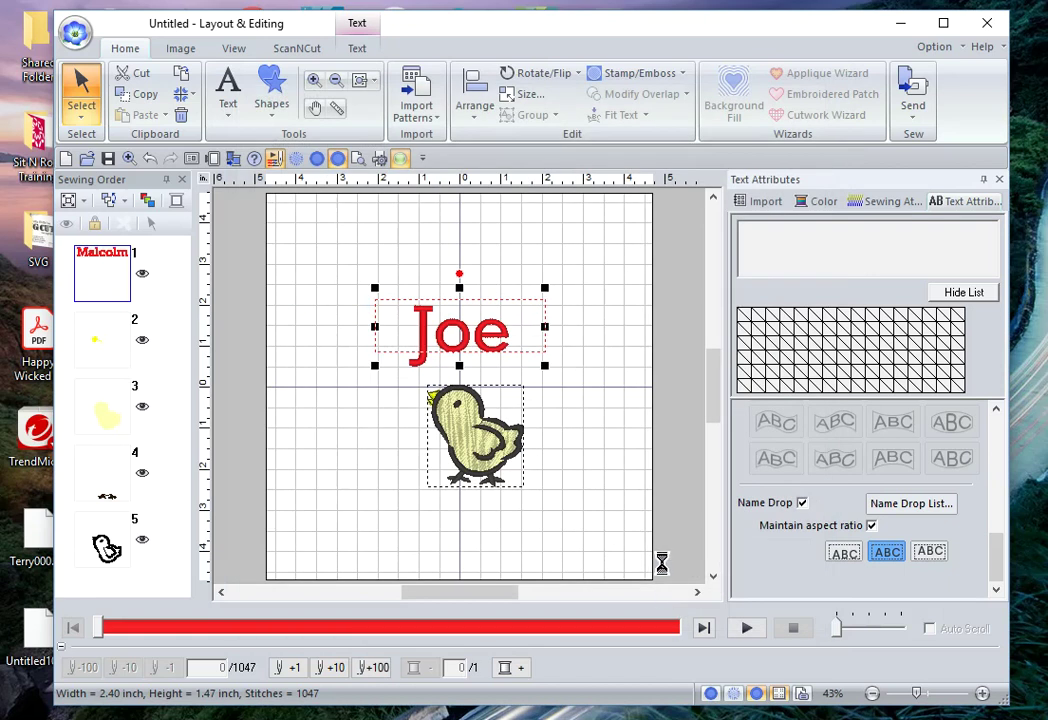